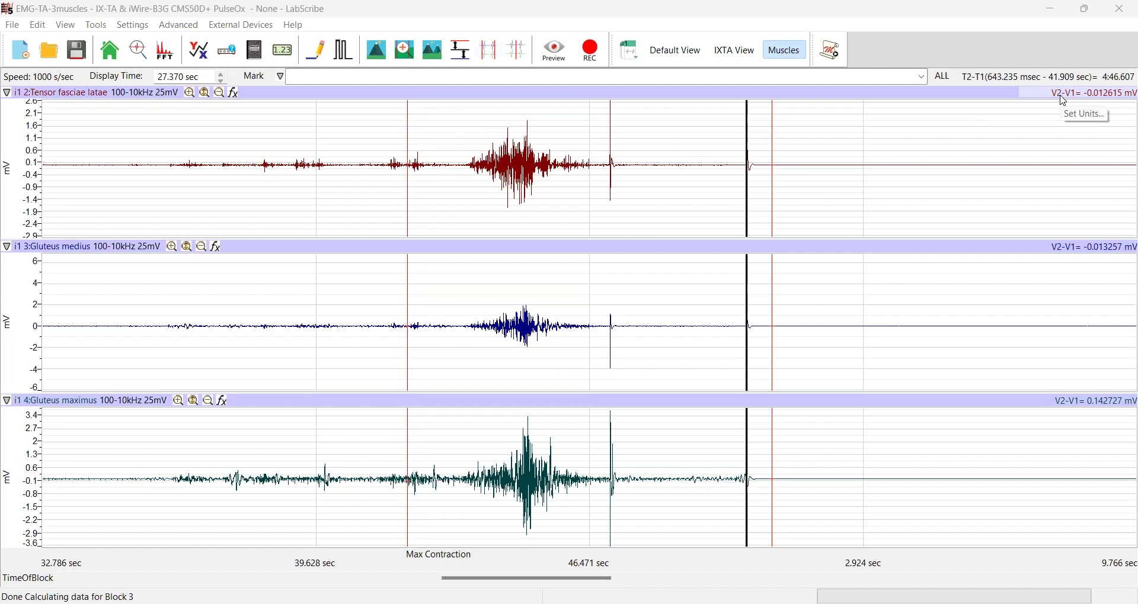
Show the Max value for Tensor fasciae latae and bracket the max contraction burst with the cursors, about 43.27 to 46.52 sec
{"action": "left_click", "coordinate": [1060, 97]}
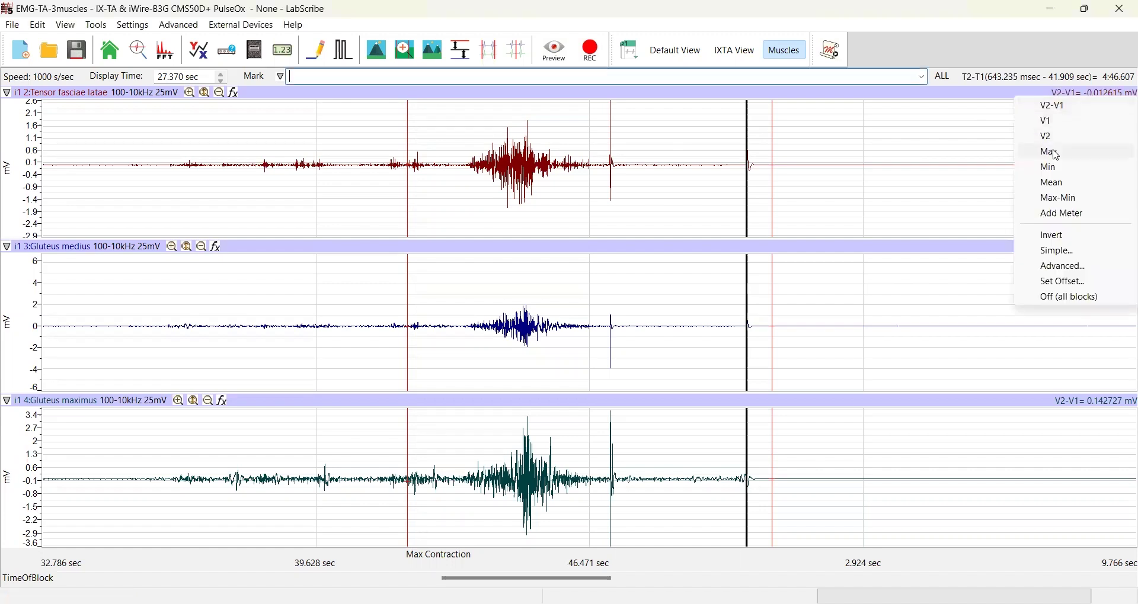
{"action": "left_click", "coordinate": [1057, 155]}
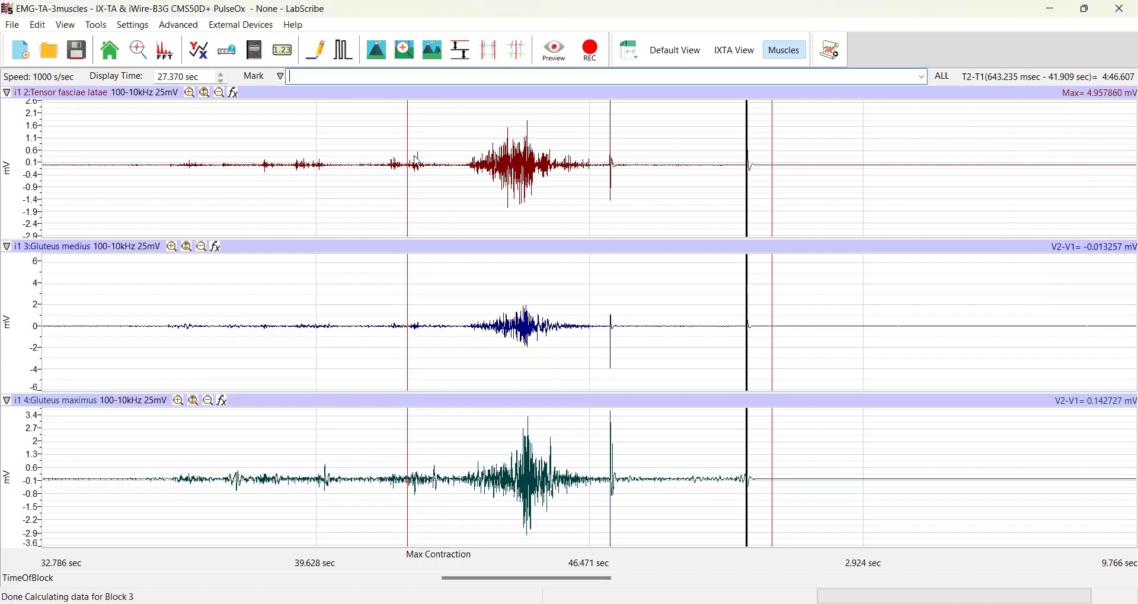
{"action": "left_click_drag", "start_coordinate": [410, 149], "coordinate": [462, 144]}
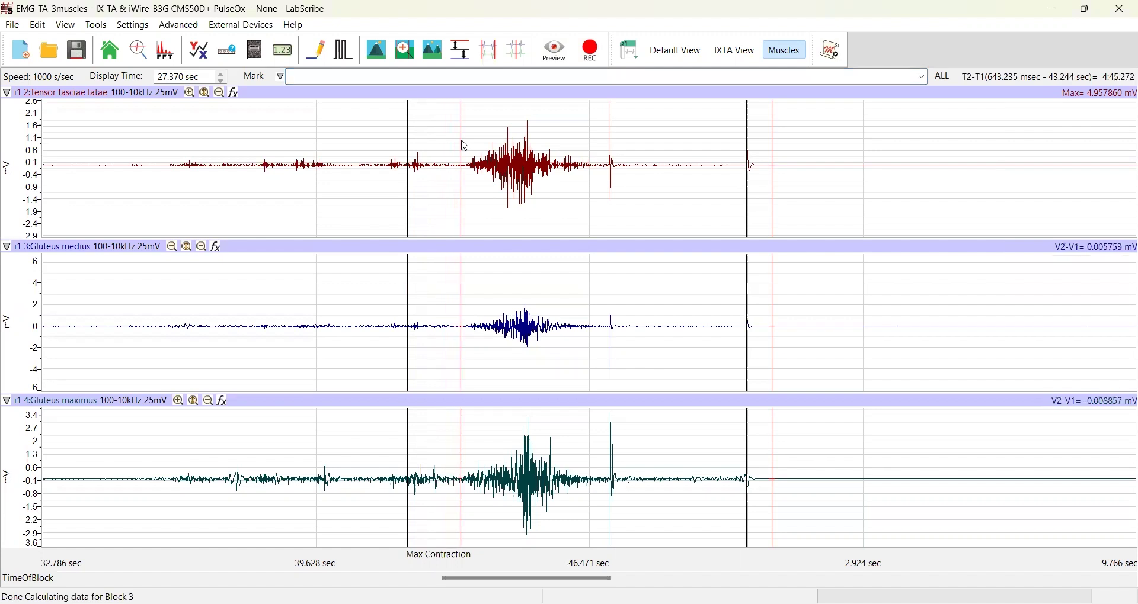
{"action": "left_click_drag", "start_coordinate": [773, 164], "coordinate": [592, 168]}
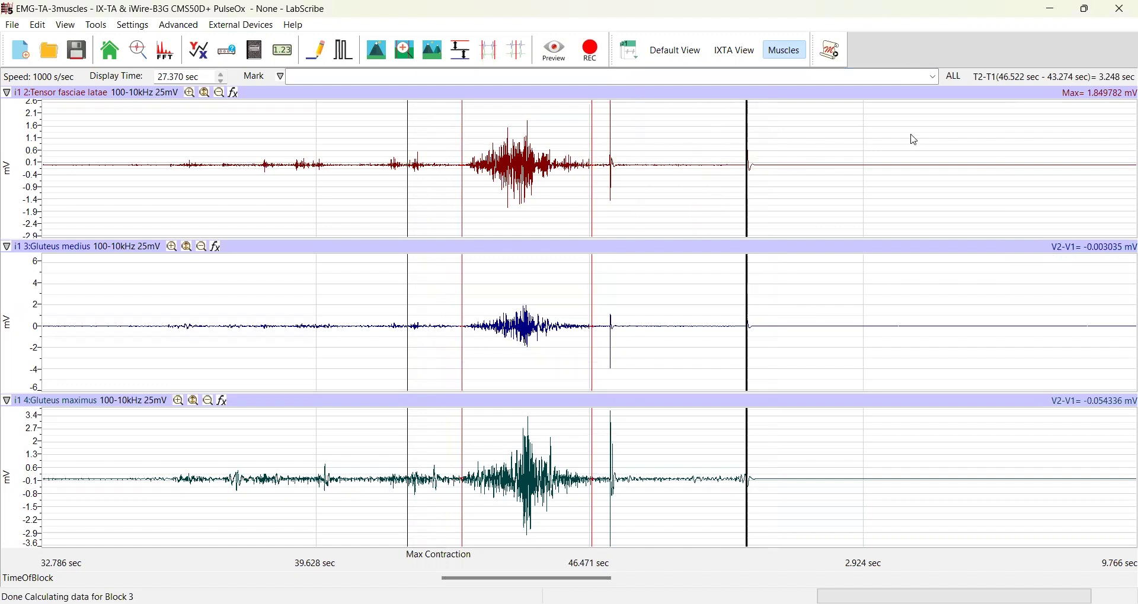
Start a simple two-point units conversion for Tensor fasciae latae, converting 1.849 to 100 at Cursor 1
{"action": "right_click", "coordinate": [566, 136]}
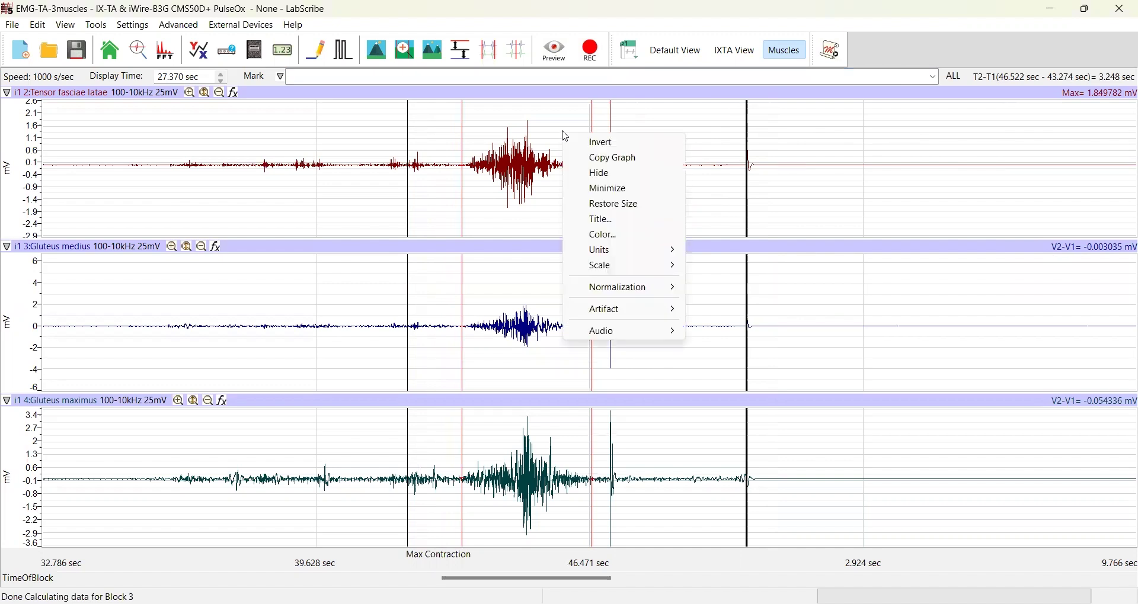
{"action": "mouse_move", "coordinate": [626, 252]}
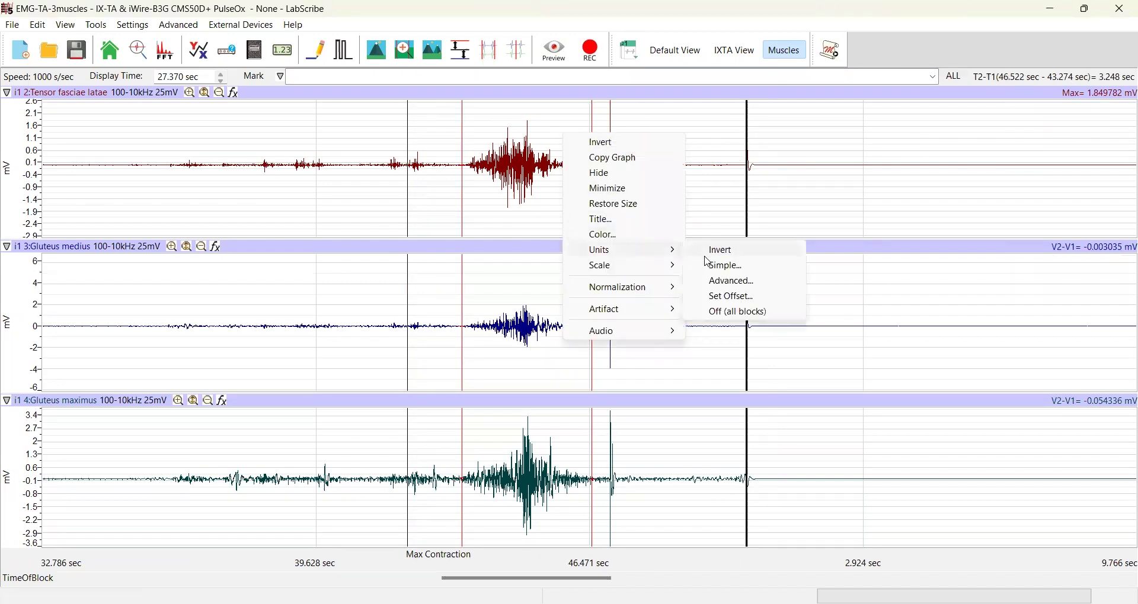
{"action": "left_click", "coordinate": [710, 265]}
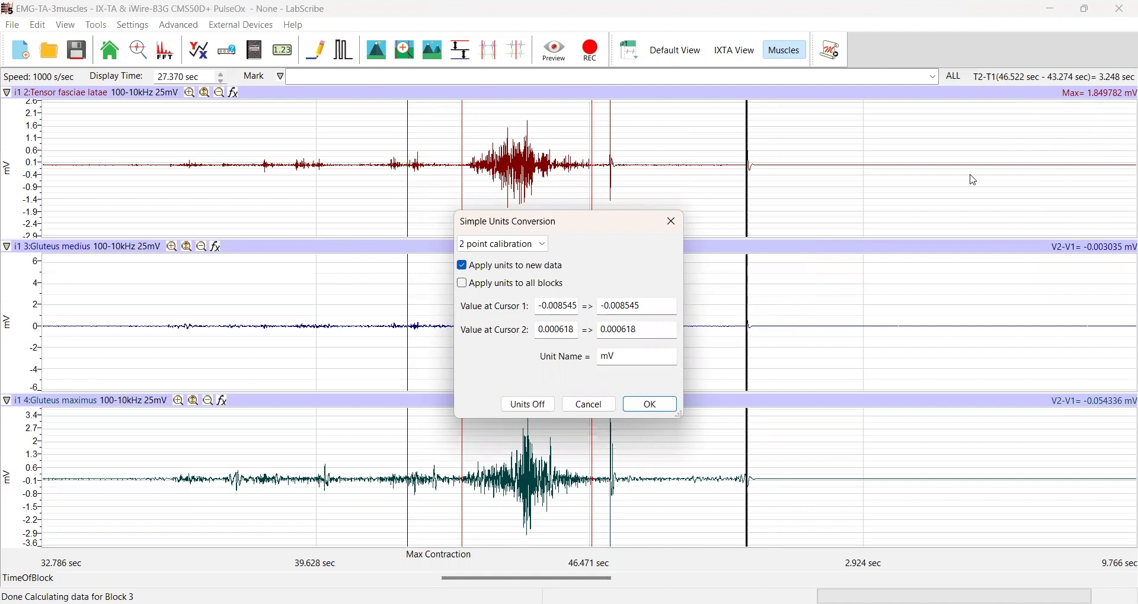
{"action": "double_click", "coordinate": [578, 304]}
{"action": "type", "text": "1.8"}
{"action": "type", "text": "4"}
{"action": "key", "text": "BackSpace"}
{"action": "type", "text": "49"}
{"action": "left_click", "coordinate": [639, 306]}
{"action": "left_click_drag", "start_coordinate": [638, 306], "coordinate": [598, 307]}
{"action": "type", "text": "100"}
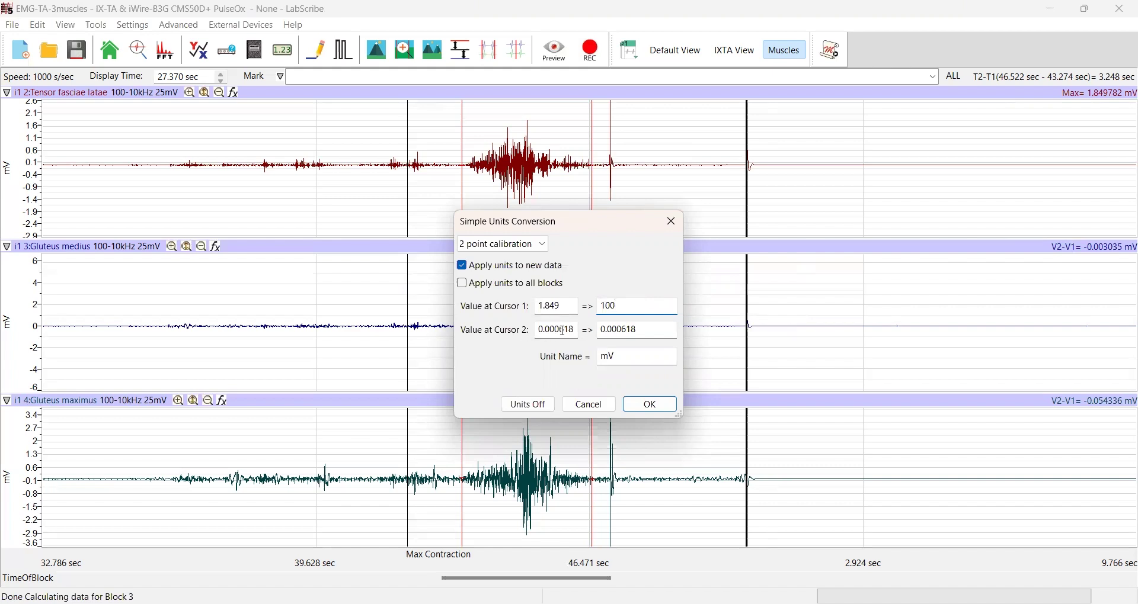
Convert 0 to 0 at Cursor 2 for Tensor fasciae latae and apply the units to all blocks
{"action": "left_click_drag", "start_coordinate": [576, 330], "coordinate": [528, 335]}
{"action": "type", "text": "0"}
{"action": "left_click_drag", "start_coordinate": [640, 330], "coordinate": [588, 331]}
{"action": "type", "text": "0"}
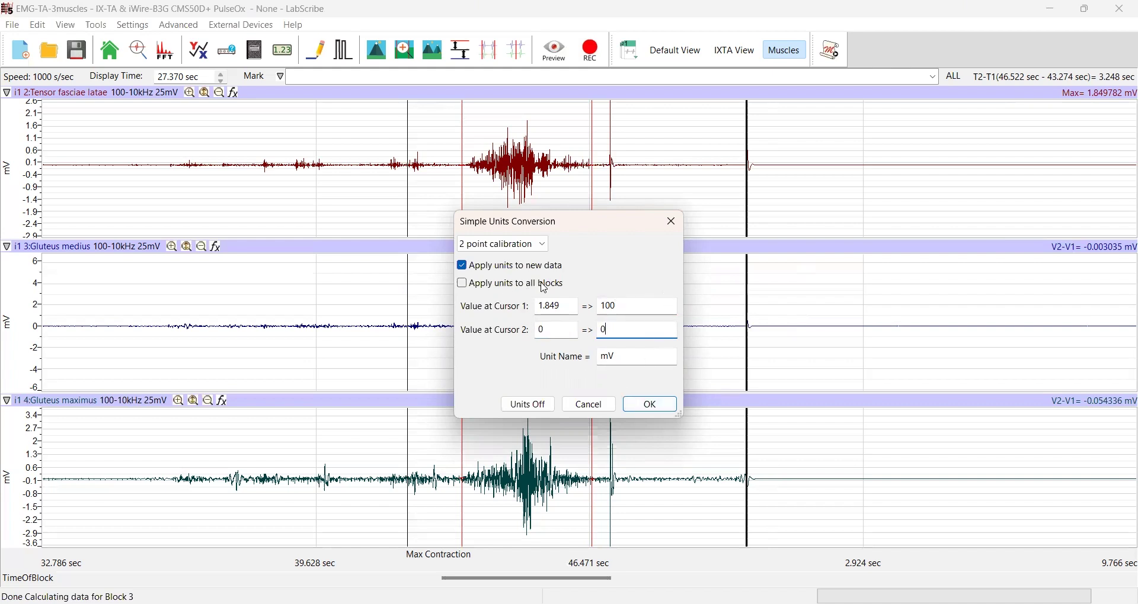
{"action": "left_click", "coordinate": [467, 285]}
{"action": "left_click", "coordinate": [655, 404]}
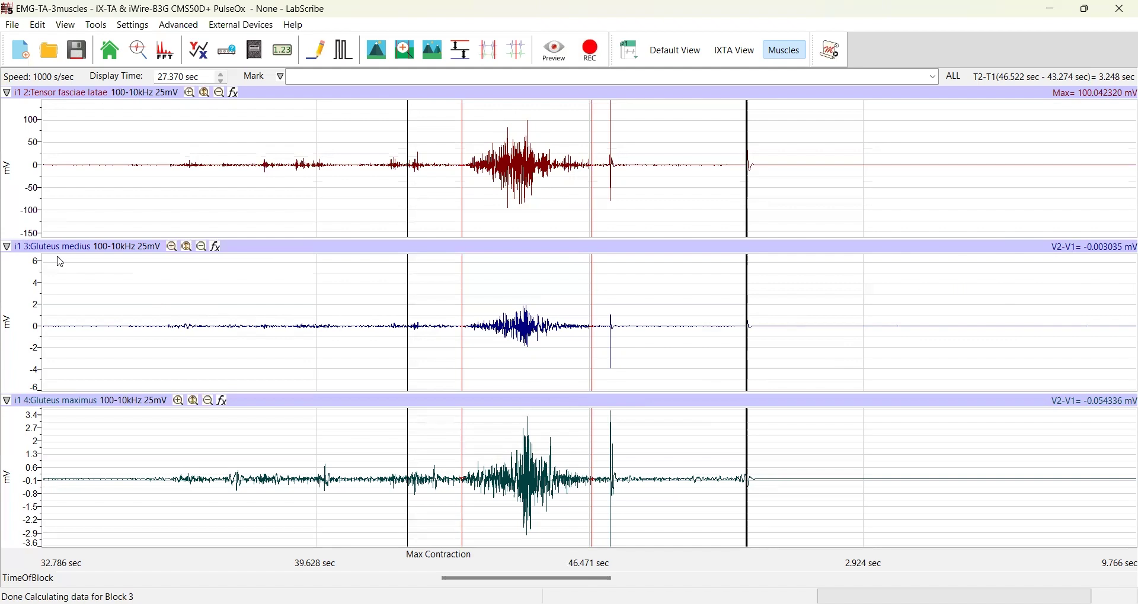
Show the Max value for Gluteus medius and convert 1.999 to 100 at Cursor 1 in its simple units conversion
{"action": "left_click", "coordinate": [1066, 256]}
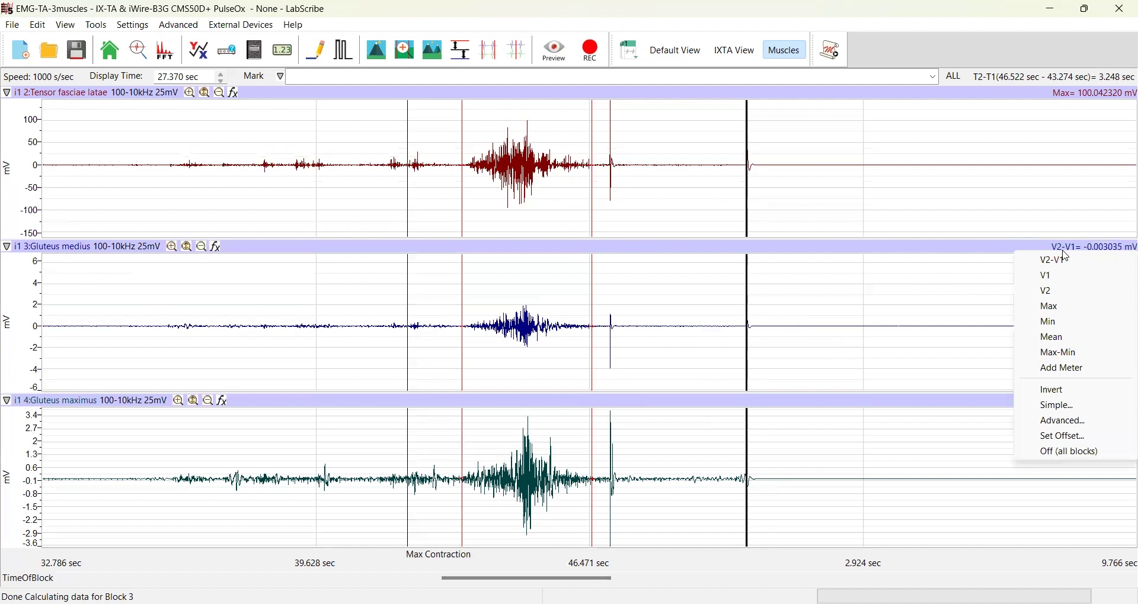
{"action": "left_click", "coordinate": [1057, 308]}
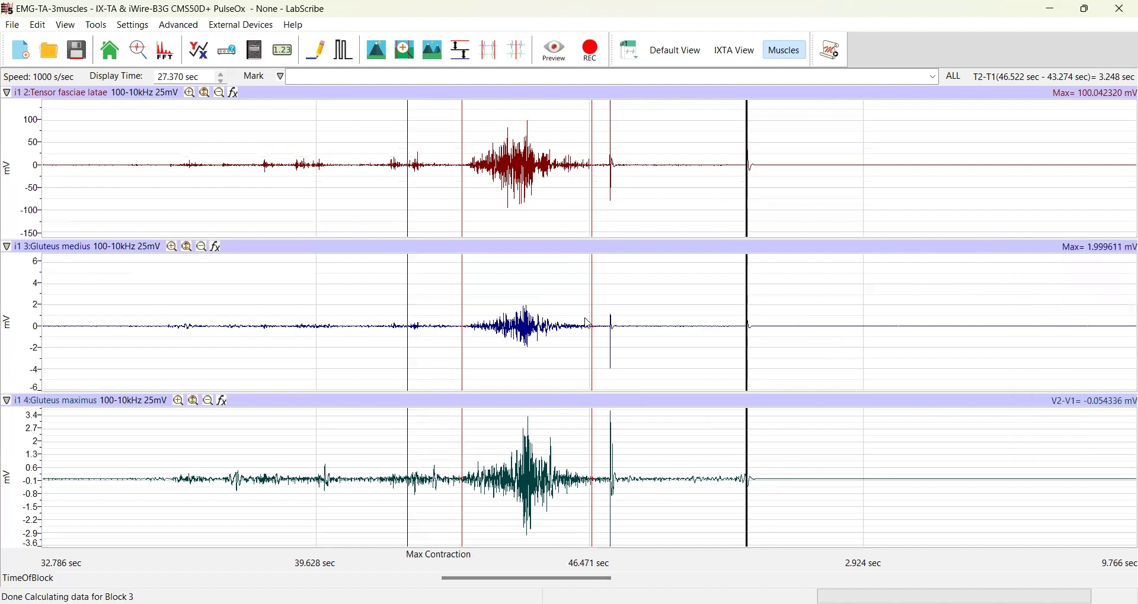
{"action": "right_click", "coordinate": [652, 290]}
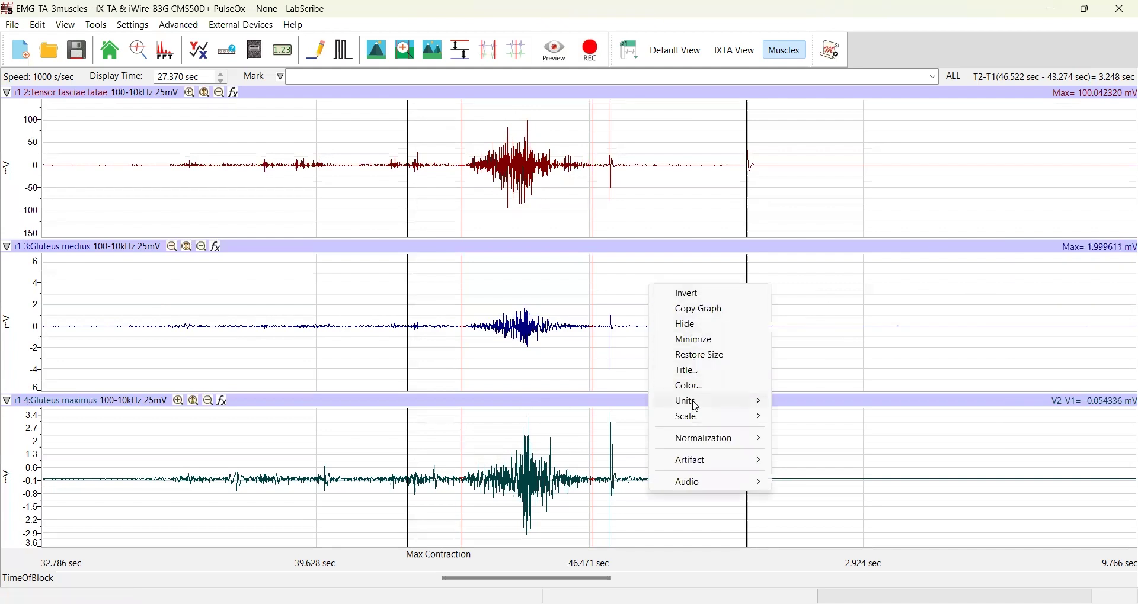
{"action": "mouse_move", "coordinate": [696, 408]}
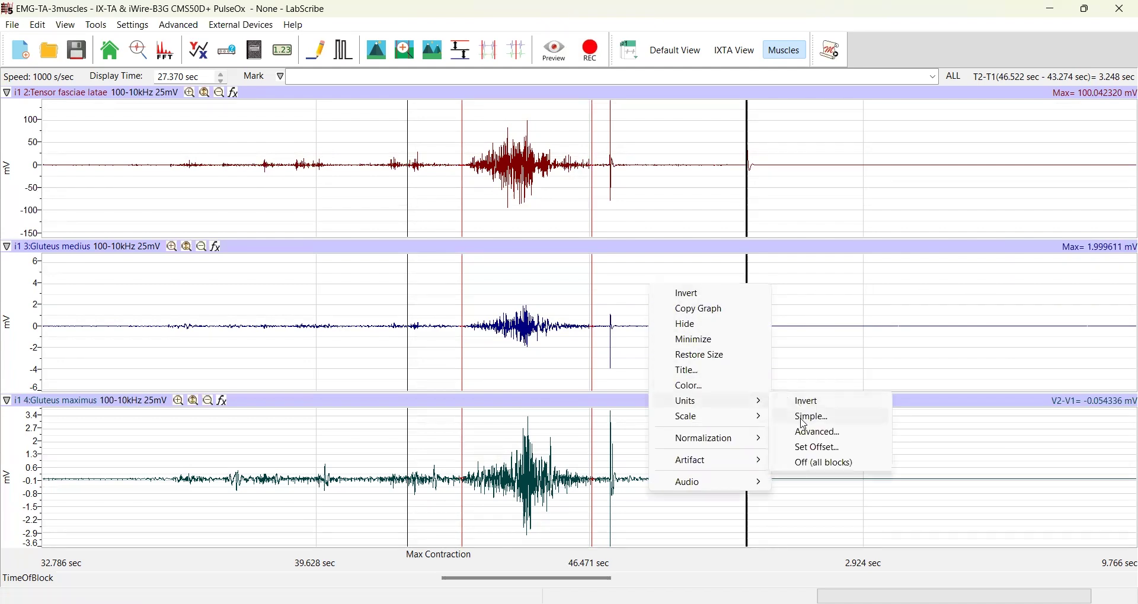
{"action": "left_click", "coordinate": [806, 425]}
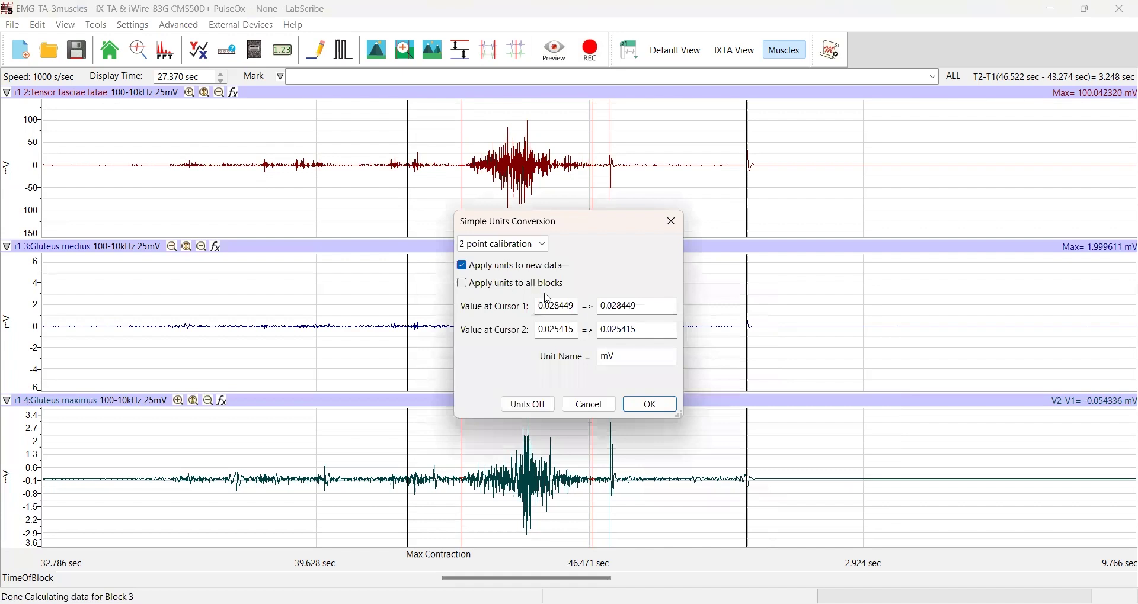
{"action": "left_click_drag", "start_coordinate": [578, 306], "coordinate": [532, 307]}
{"action": "type", "text": "1.999"}
{"action": "left_click_drag", "start_coordinate": [630, 306], "coordinate": [590, 306]}
{"action": "type", "text": "100"}
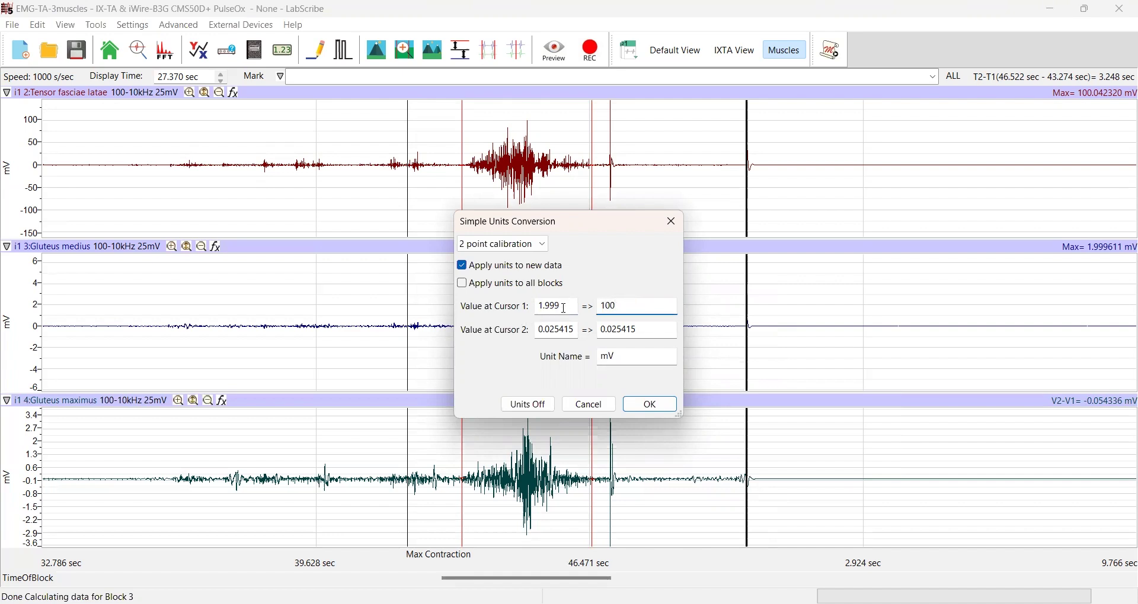
Convert 0 to 0 at Cursor 2 for Gluteus medius and apply the units to all blocks
{"action": "left_click_drag", "start_coordinate": [573, 331], "coordinate": [525, 337]}
{"action": "type", "text": "0"}
{"action": "left_click_drag", "start_coordinate": [657, 333], "coordinate": [597, 332]}
{"action": "type", "text": "0"}
{"action": "left_click", "coordinate": [462, 285]}
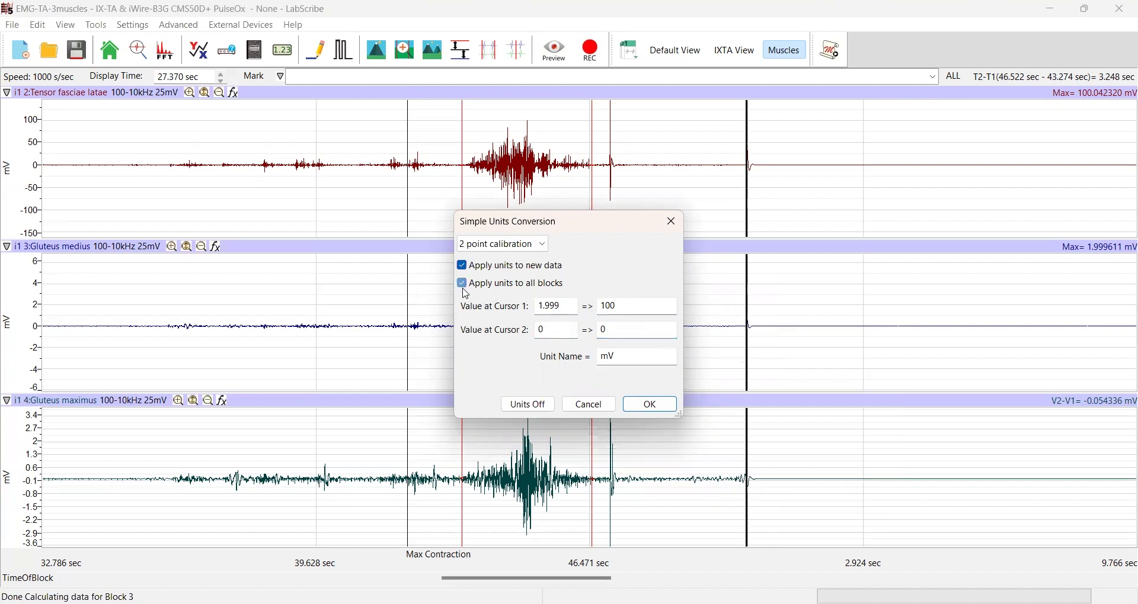
{"action": "left_click", "coordinate": [649, 406]}
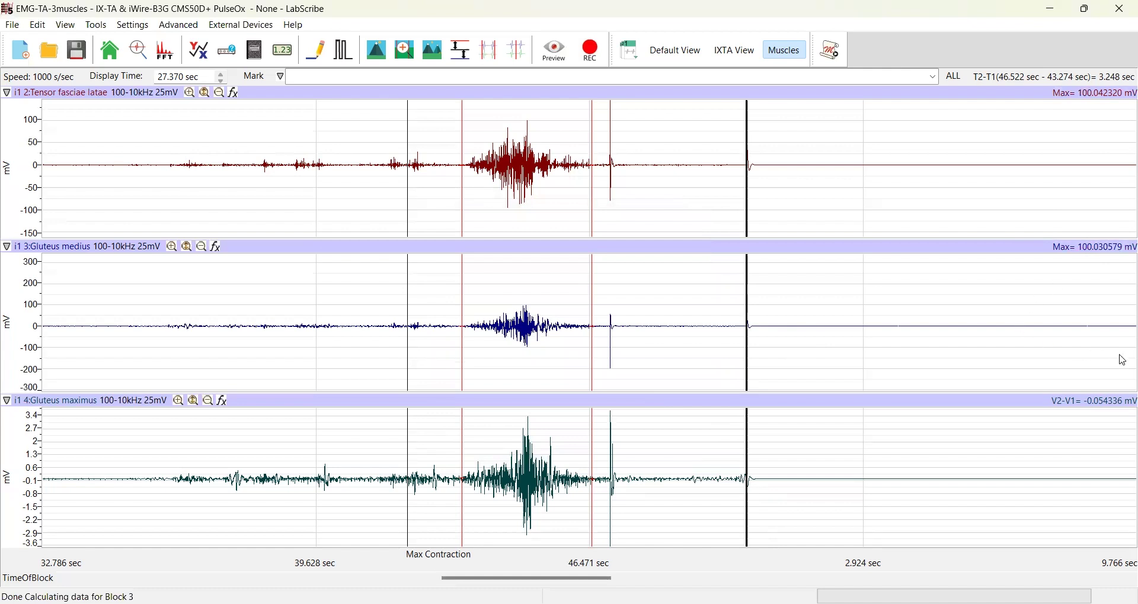
Set the unit name of the Tensor fasciae latae channel to % in its simple units conversion
{"action": "left_click", "coordinate": [1070, 251]}
{"action": "right_click", "coordinate": [699, 141]}
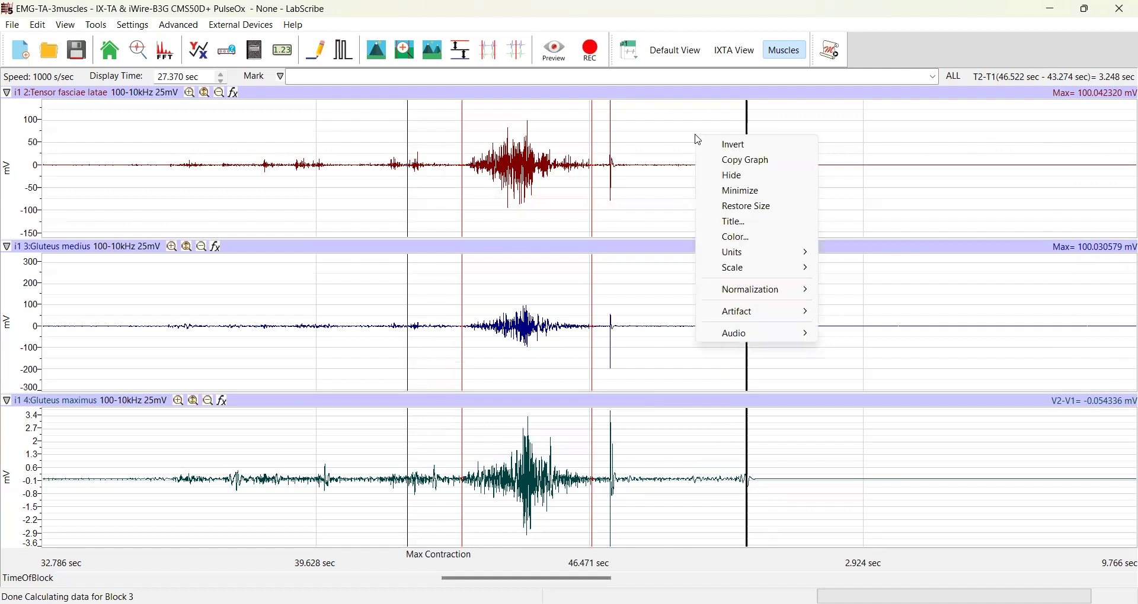
{"action": "mouse_move", "coordinate": [741, 254]}
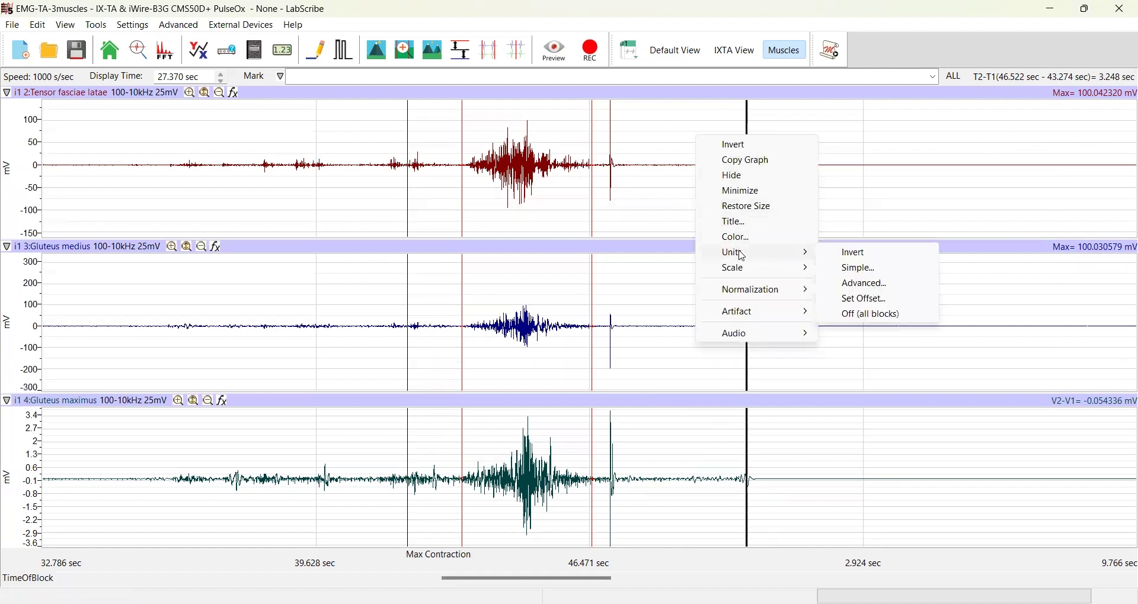
{"action": "left_click", "coordinate": [867, 269]}
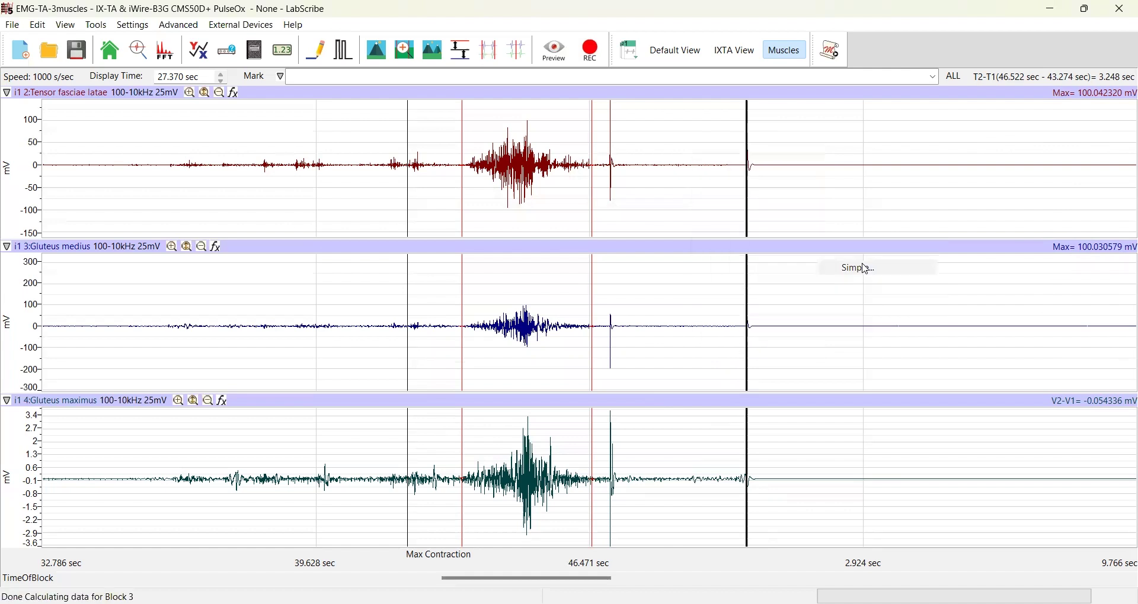
{"action": "double_click", "coordinate": [631, 356]}
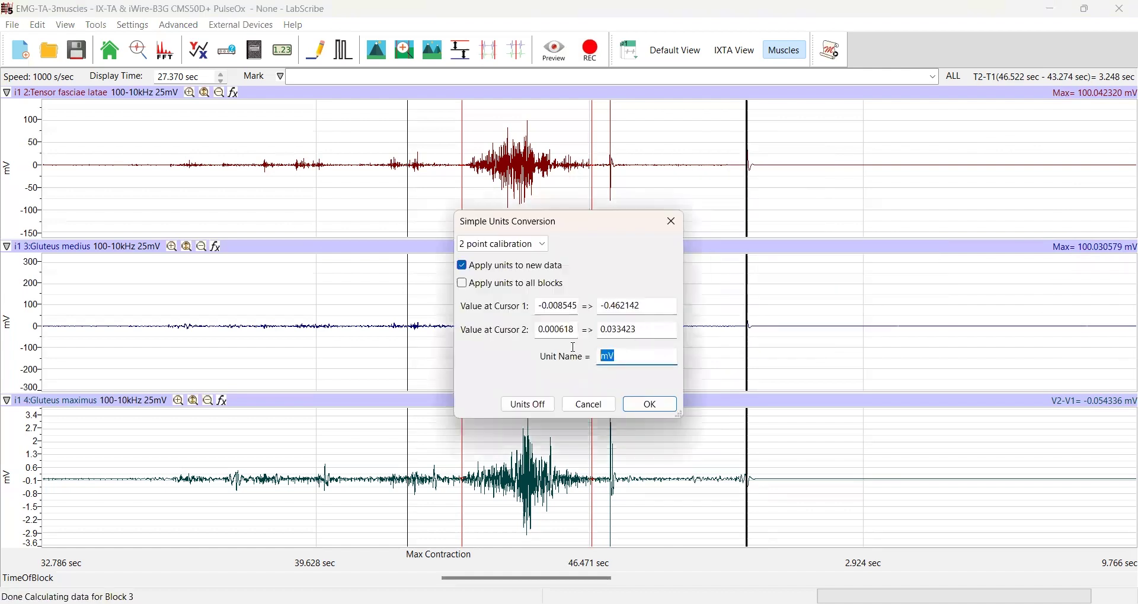
{"action": "type", "text": "%"}
{"action": "left_click", "coordinate": [662, 401]}
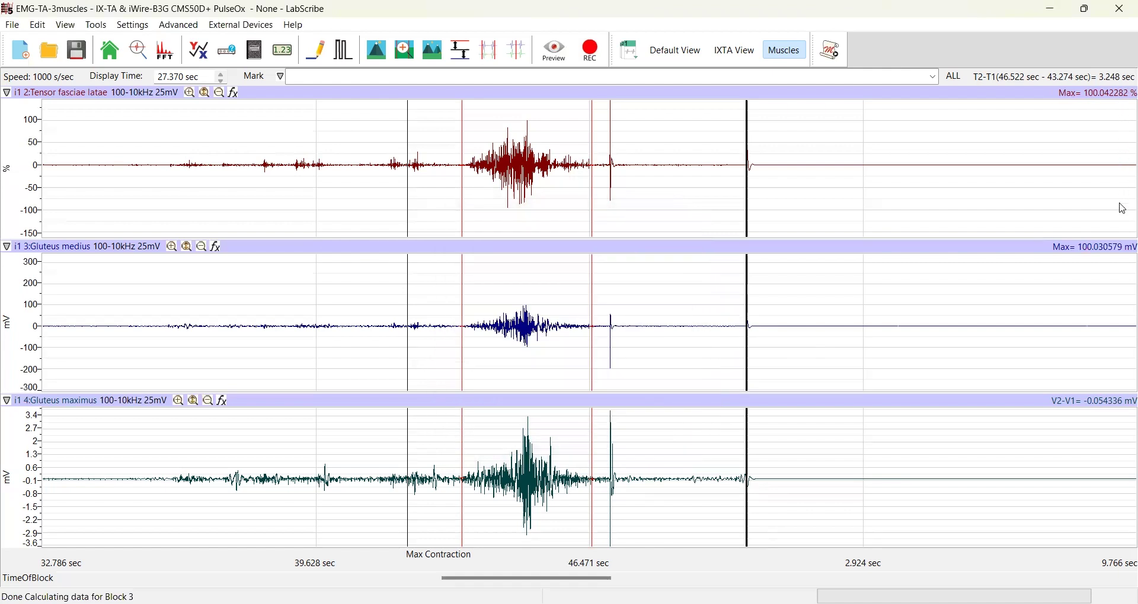
Set the unit name of the Gluteus medius channel to % in its simple units conversion
{"action": "right_click", "coordinate": [1054, 279]}
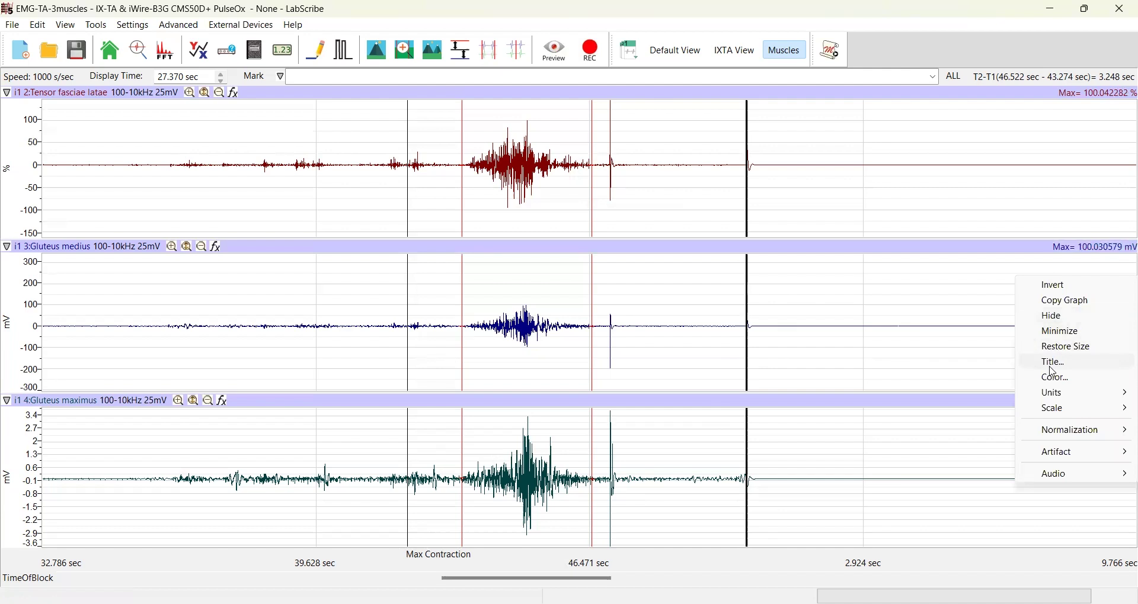
{"action": "mouse_move", "coordinate": [1054, 397]}
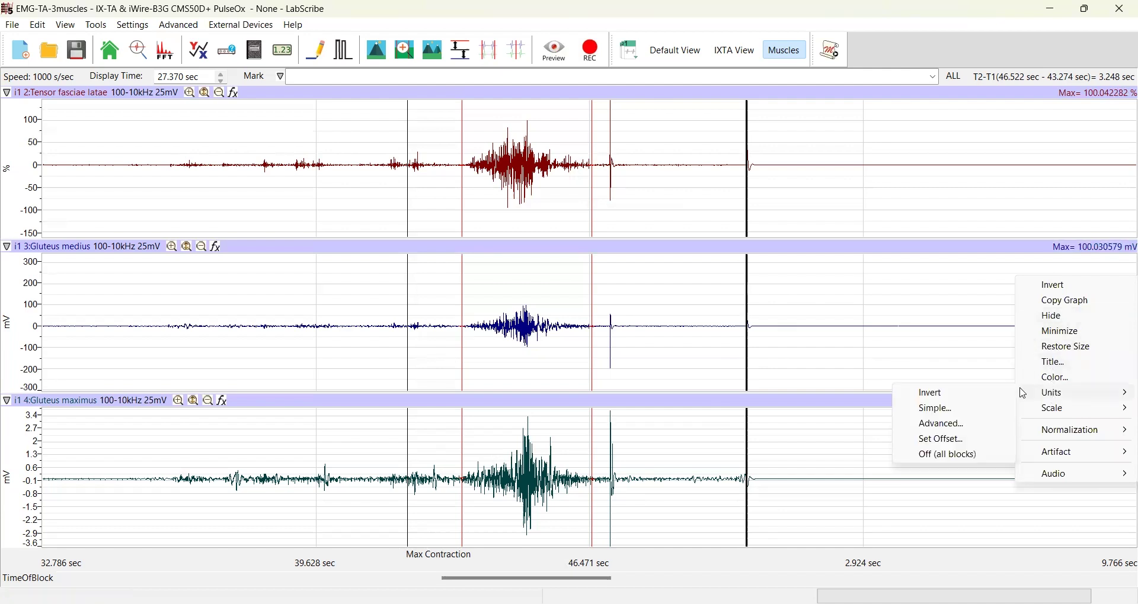
{"action": "left_click", "coordinate": [946, 412]}
{"action": "double_click", "coordinate": [610, 357]}
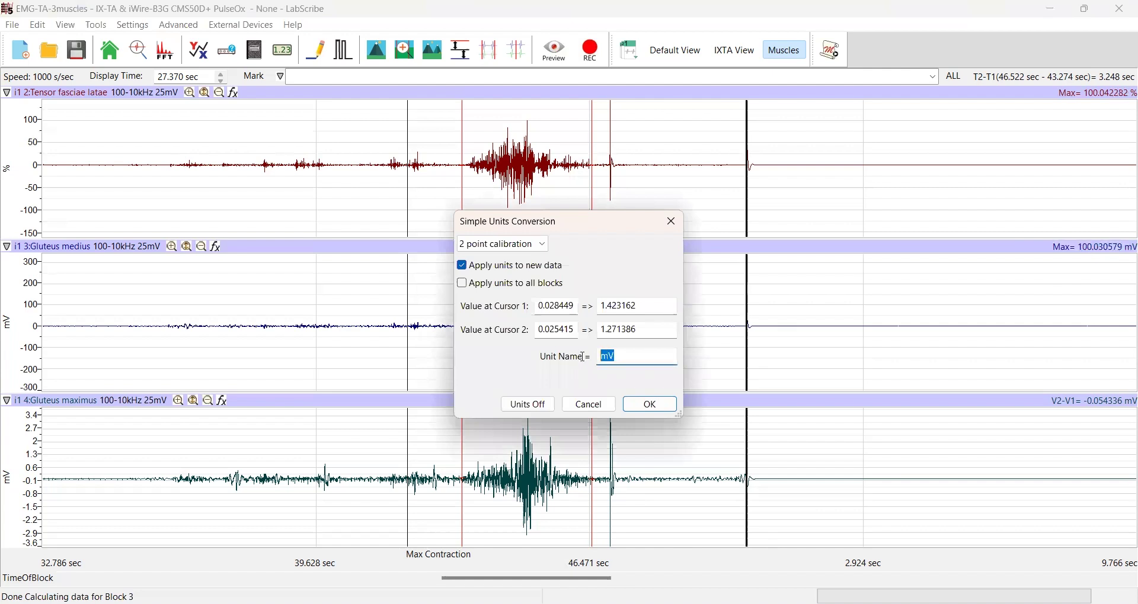
{"action": "type", "text": "%"}
{"action": "left_click", "coordinate": [649, 406]}
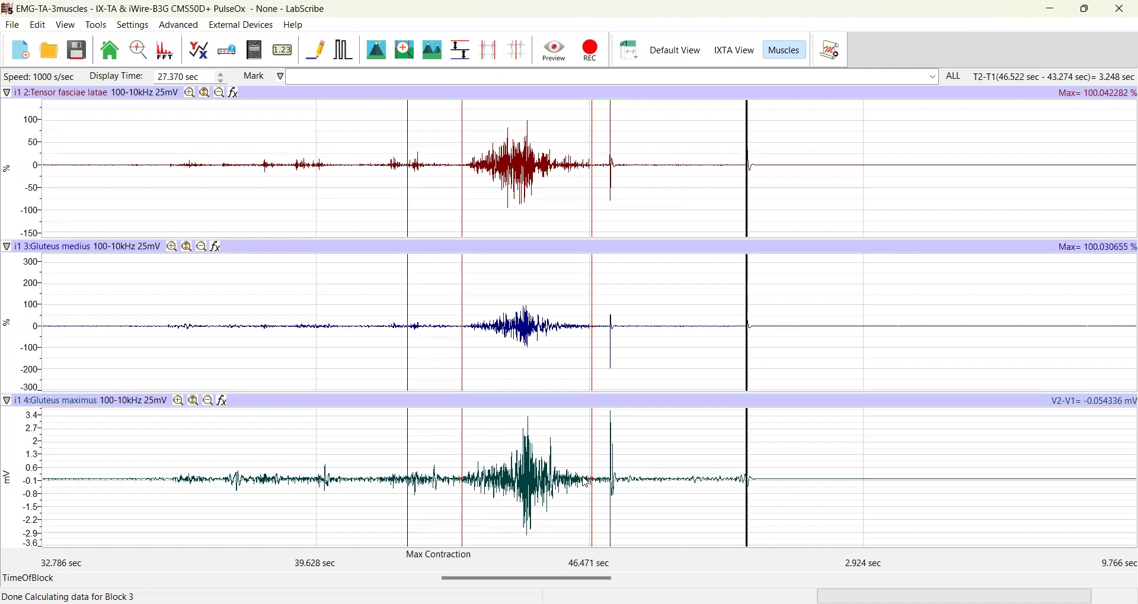
Show the Max value for Gluteus maximus and convert 3.394 to 100 at Cursor 1 in its simple units conversion
{"action": "left_click", "coordinate": [1061, 409]}
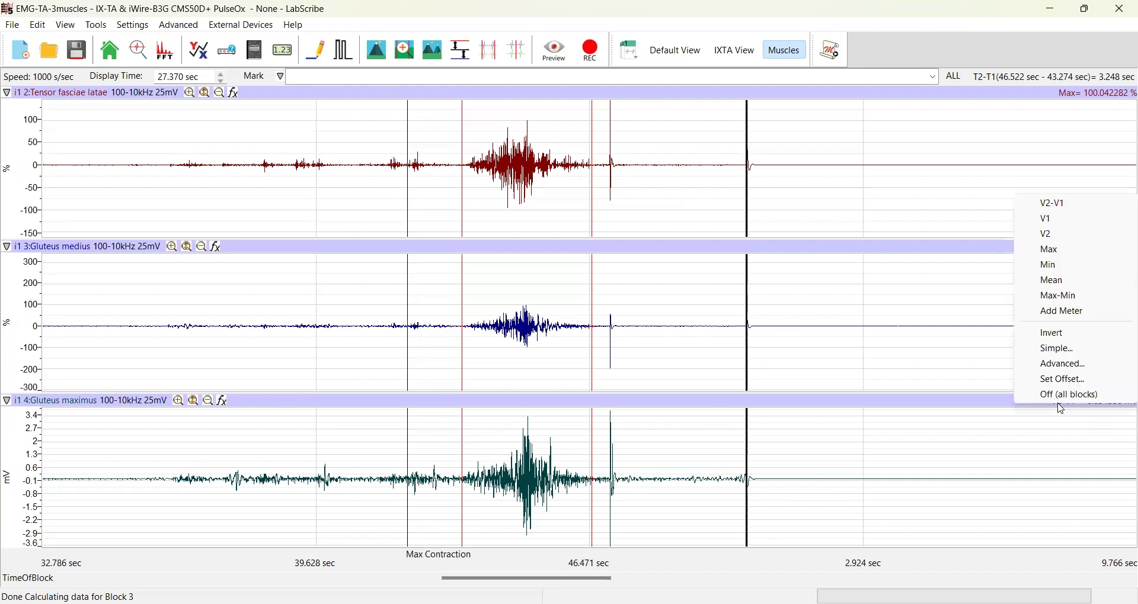
{"action": "left_click", "coordinate": [1048, 261]}
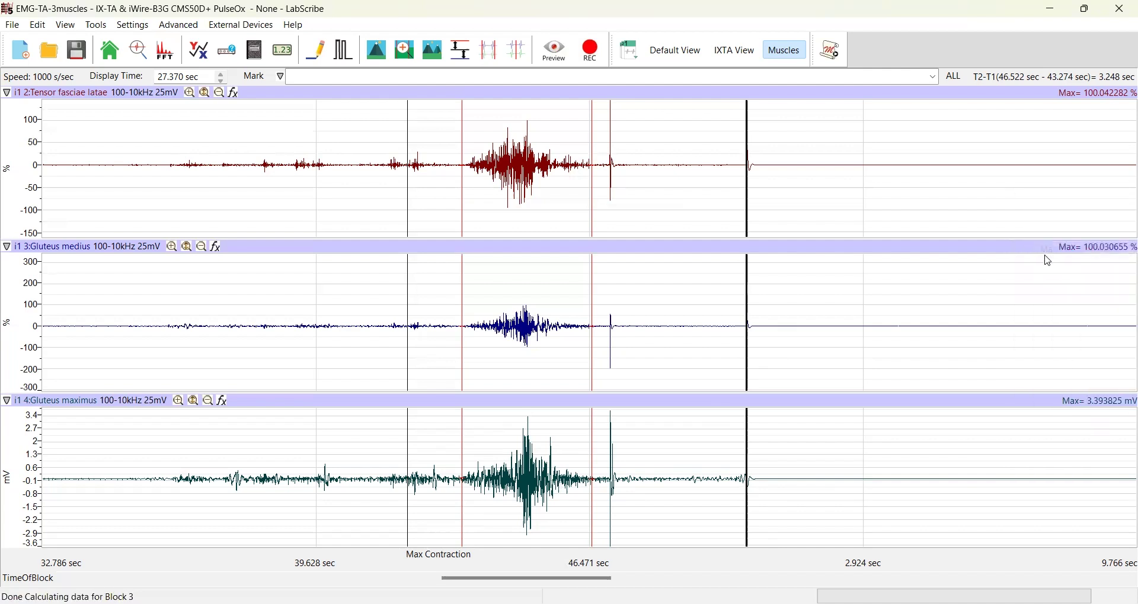
{"action": "right_click", "coordinate": [689, 441]}
{"action": "mouse_move", "coordinate": [741, 362]}
{"action": "left_click", "coordinate": [842, 363]}
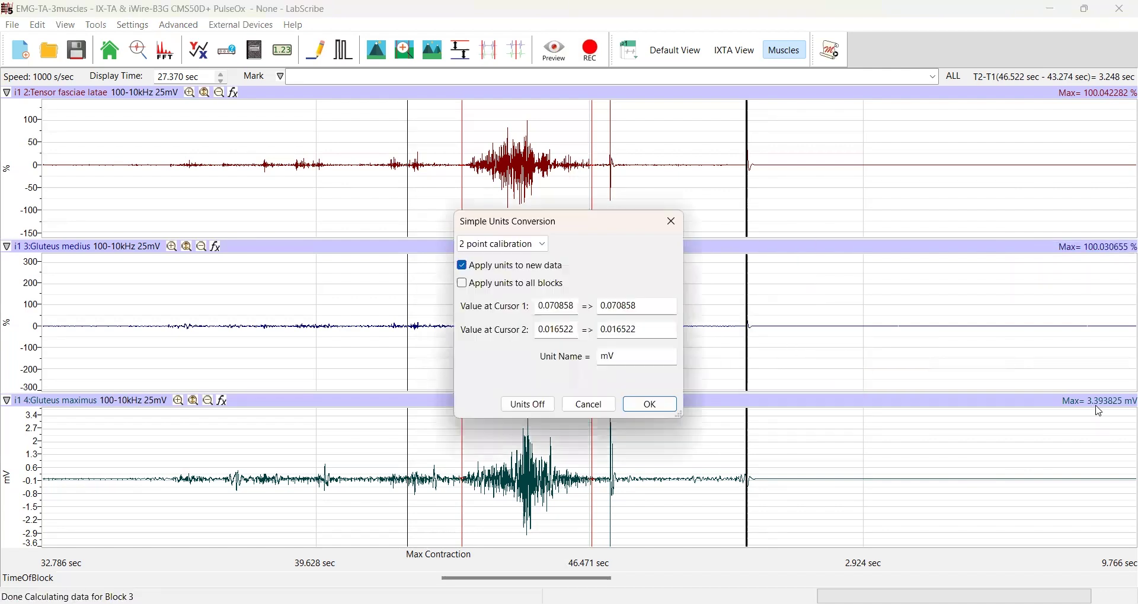
{"action": "double_click", "coordinate": [566, 306]}
{"action": "type", "text": "3.394"}
{"action": "double_click", "coordinate": [631, 307]}
{"action": "type", "text": "100"}
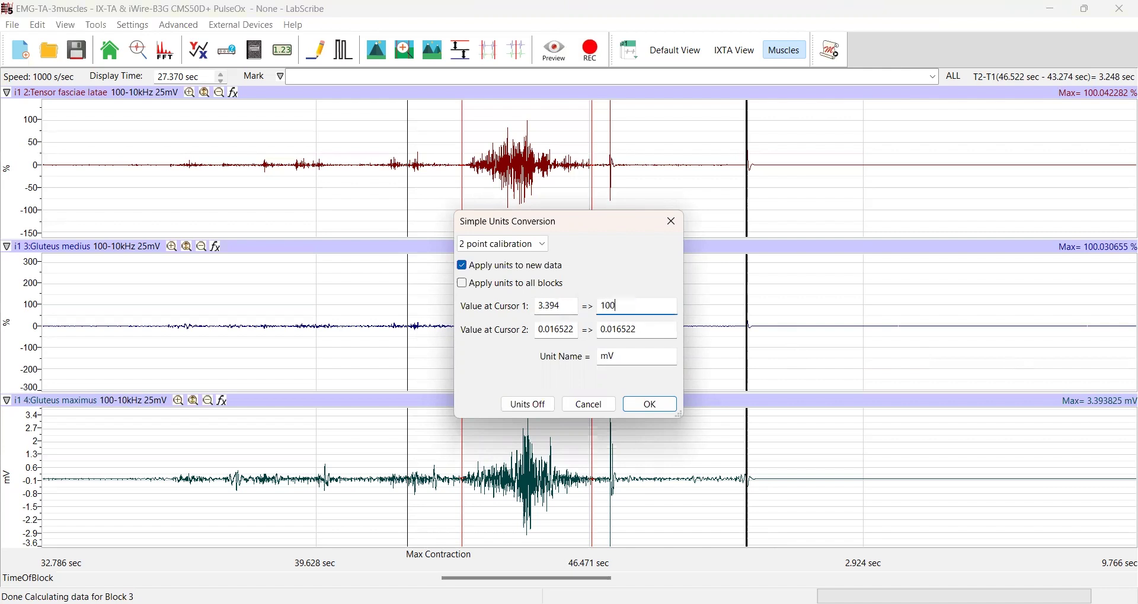
Convert 0 to 0 at Cursor 2 for Gluteus maximus, name the unit %, and apply the units to all blocks
{"action": "double_click", "coordinate": [573, 329]}
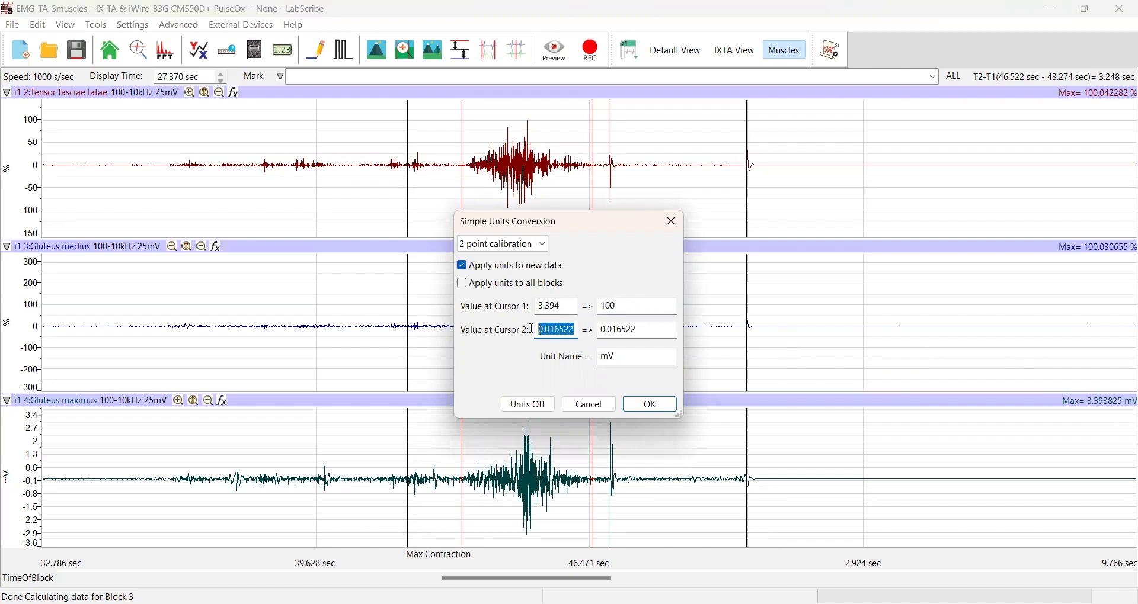
{"action": "type", "text": "0"}
{"action": "double_click", "coordinate": [648, 329]}
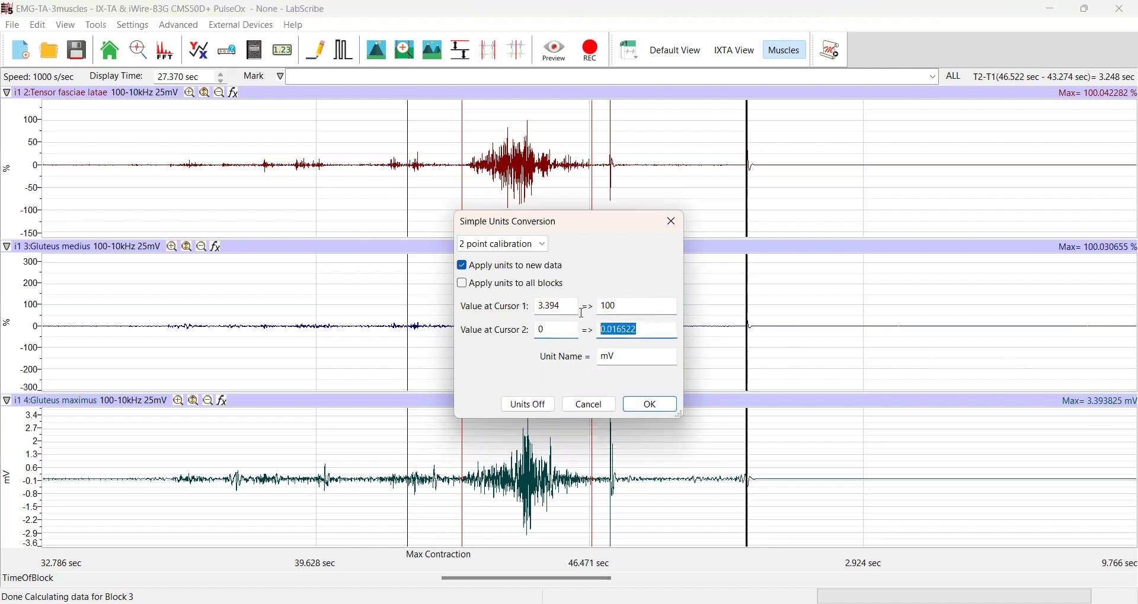
{"action": "type", "text": "0"}
{"action": "double_click", "coordinate": [608, 357]}
{"action": "type", "text": "%"}
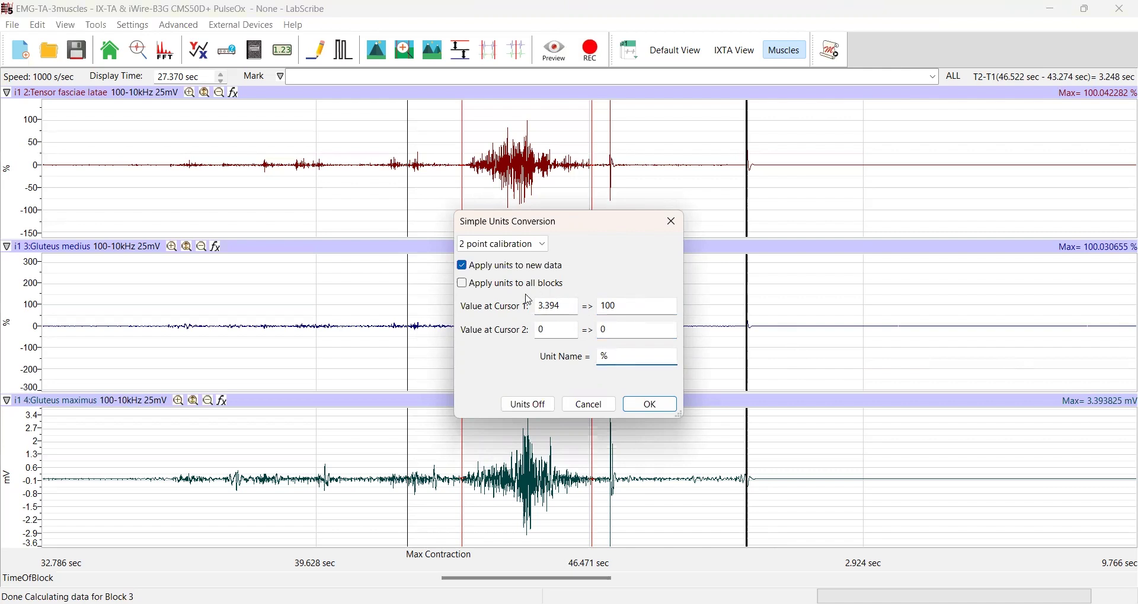
{"action": "left_click", "coordinate": [464, 287]}
{"action": "left_click", "coordinate": [653, 409]}
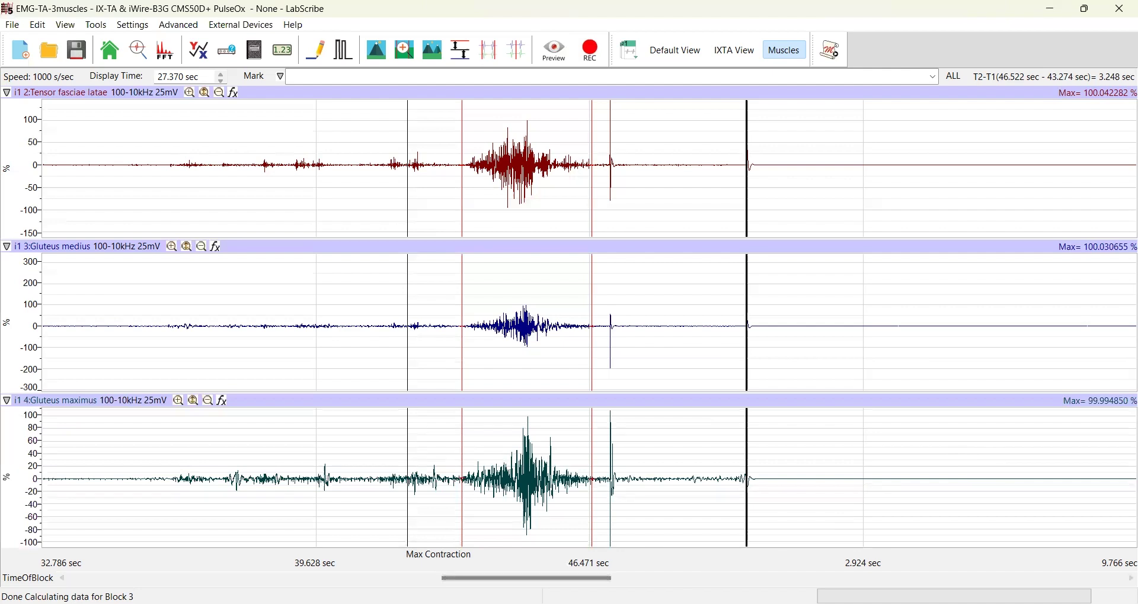
Measure single reps in the 20 reps block by bracketing the sixth burst (about 14.66–16.20 sec) and the fourth (about 11.44–12.85 sec)
{"action": "left_click_drag", "start_coordinate": [619, 578], "coordinate": [1021, 570]}
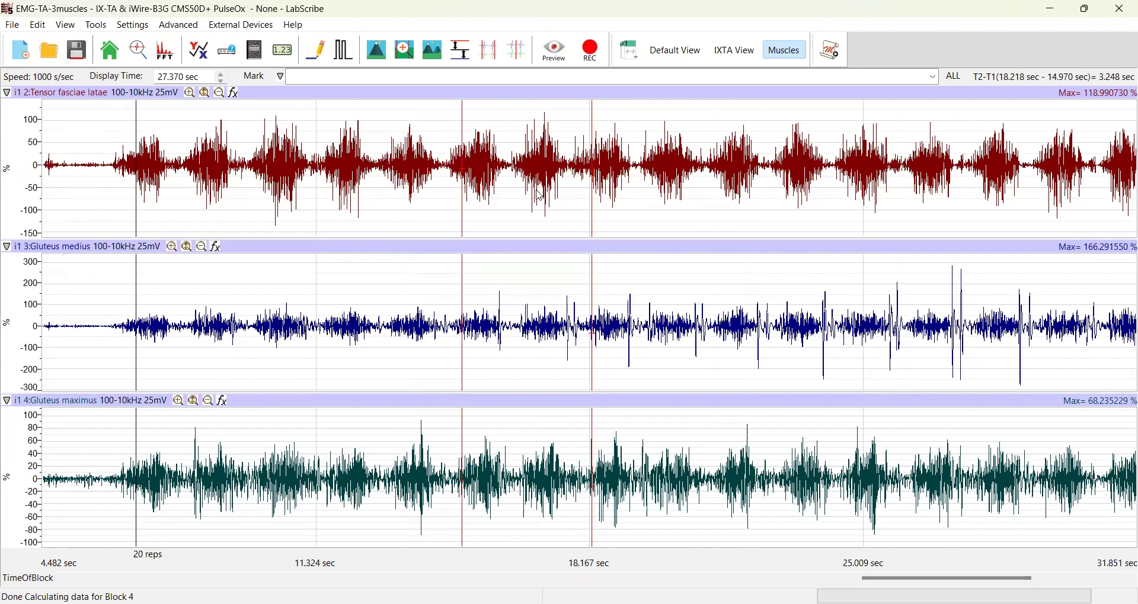
{"action": "left_click_drag", "start_coordinate": [463, 175], "coordinate": [451, 176]}
{"action": "left_click_drag", "start_coordinate": [592, 176], "coordinate": [513, 178]}
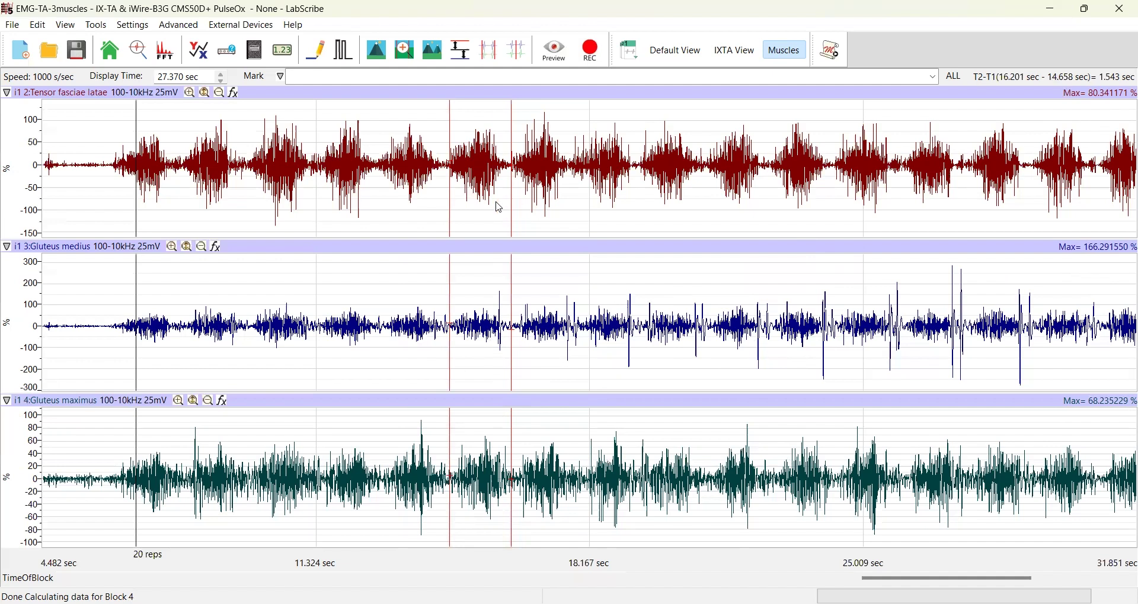
{"action": "left_click_drag", "start_coordinate": [454, 214], "coordinate": [323, 206]}
{"action": "left_click_drag", "start_coordinate": [512, 196], "coordinate": [381, 206]}
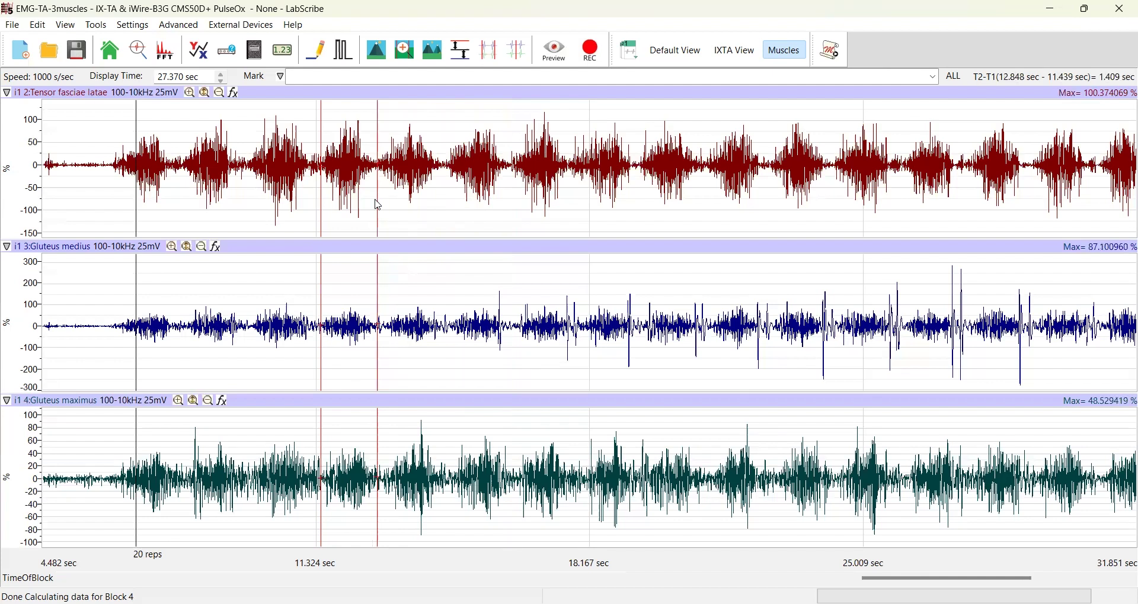